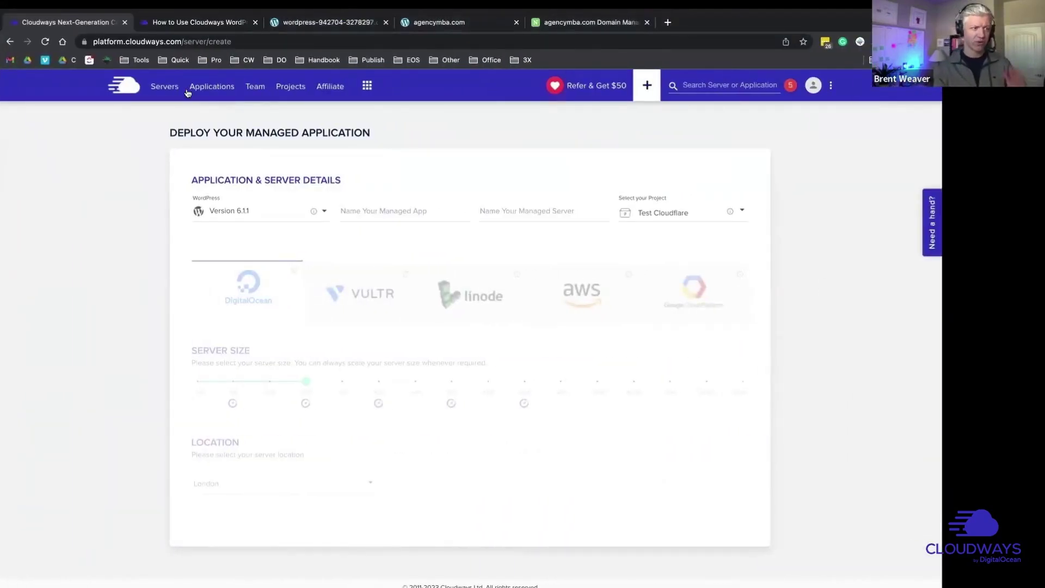
Review the existing Servers and Applications lists, ending back on the Servers list.
{"action": "left_click", "coordinate": [167, 87]}
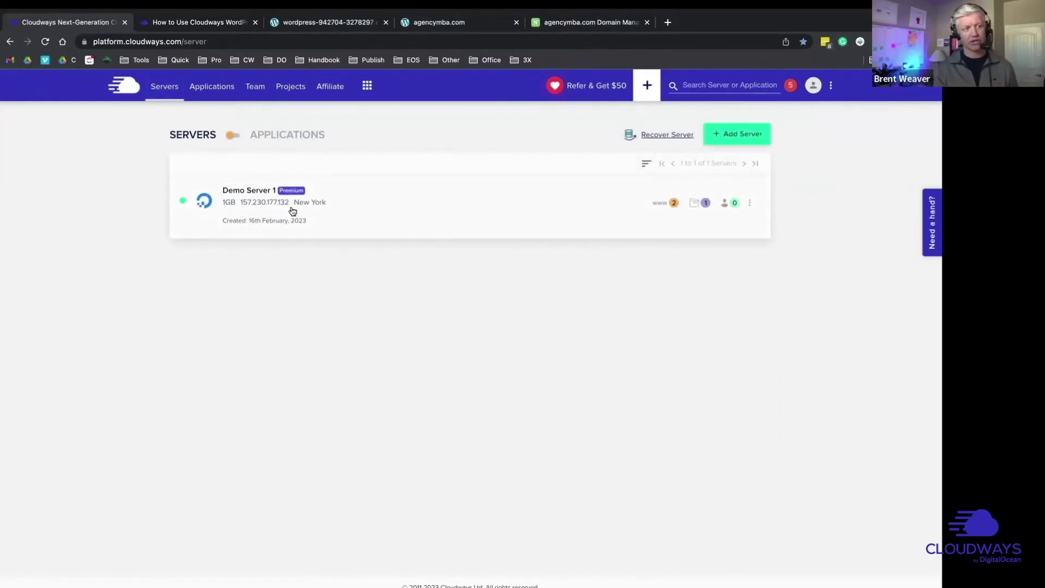
{"action": "left_click", "coordinate": [234, 136]}
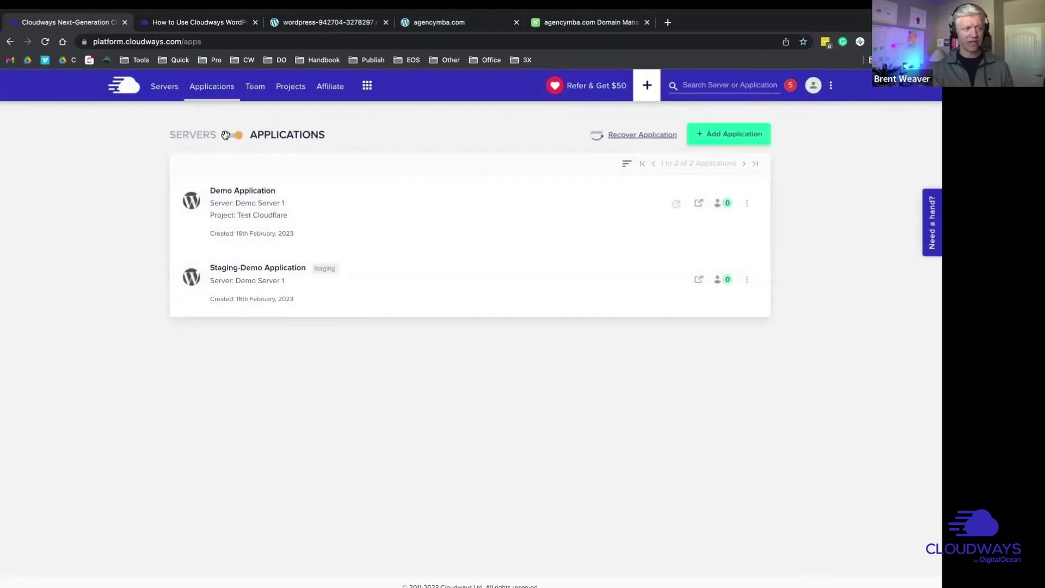
{"action": "left_click", "coordinate": [230, 135]}
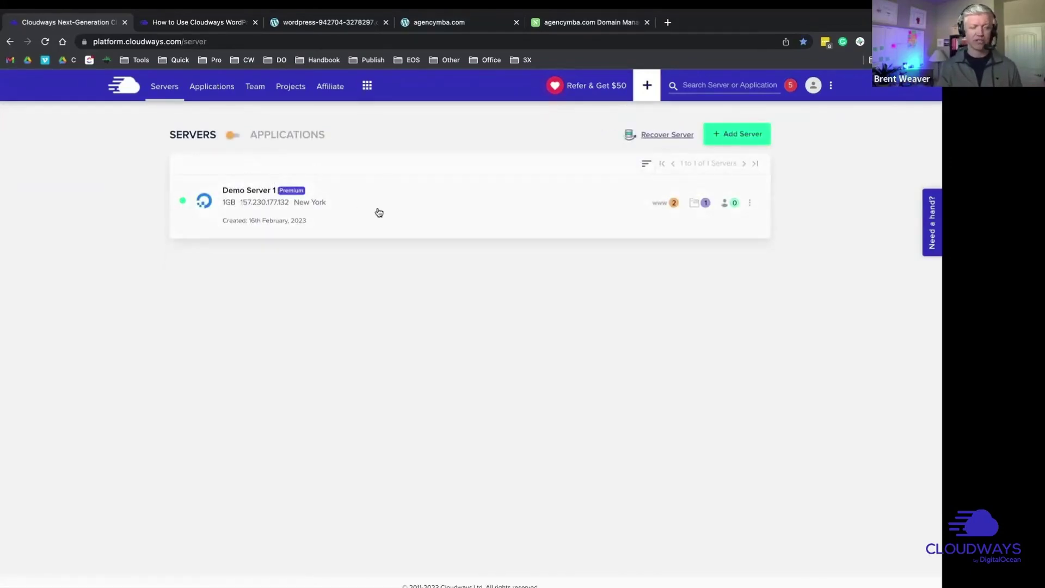
Start a new server deployment and browse the available application choices.
{"action": "left_click", "coordinate": [730, 139]}
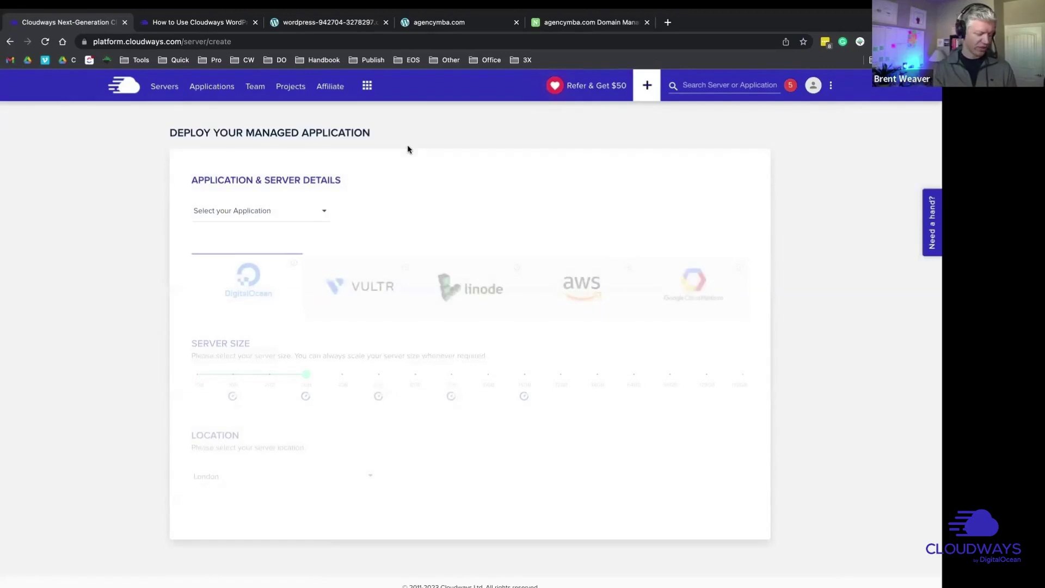
{"action": "left_click", "coordinate": [306, 212]}
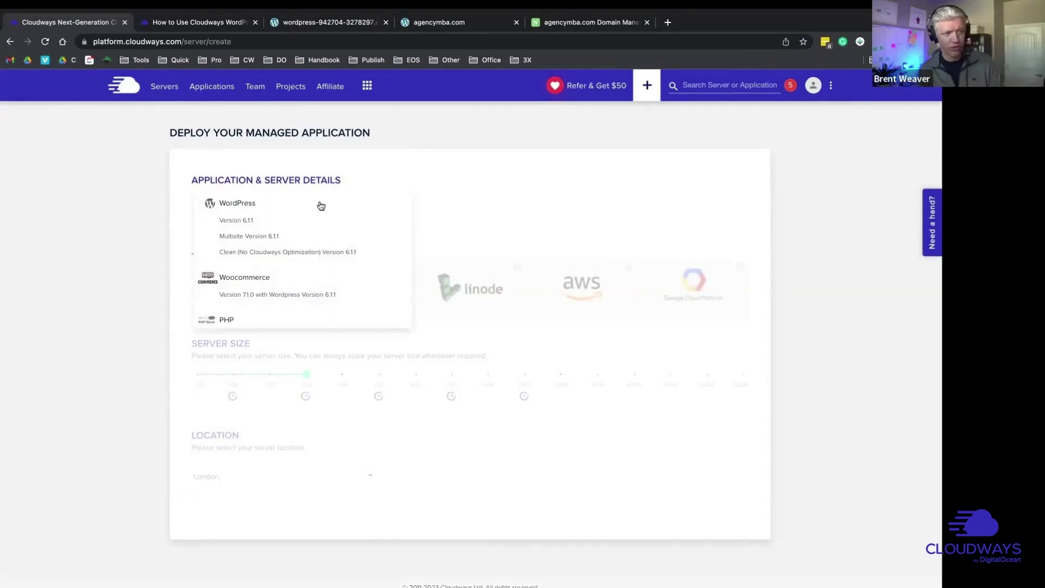
{"action": "left_click", "coordinate": [397, 186]}
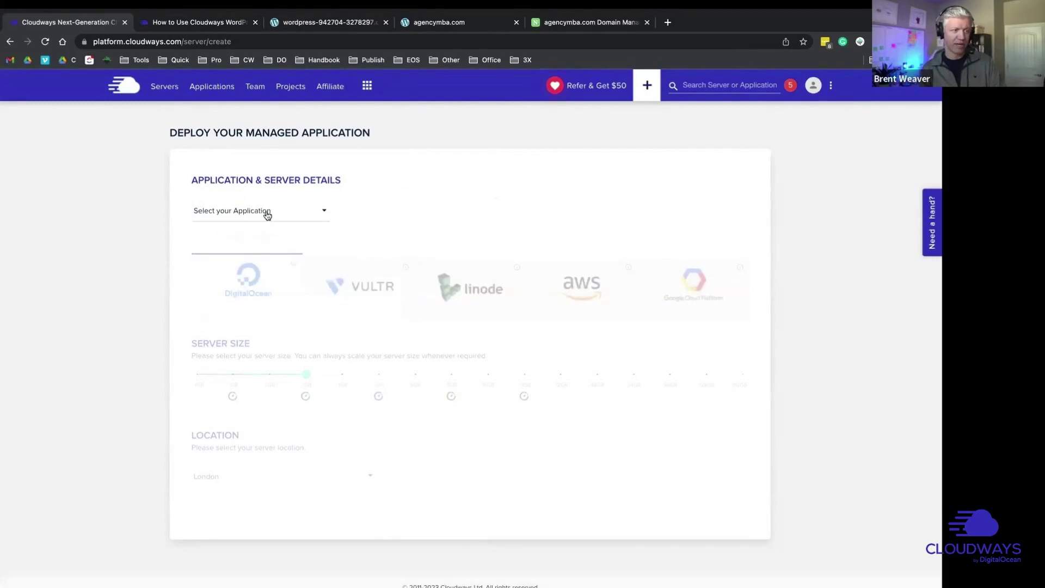
{"action": "left_click", "coordinate": [267, 213]}
{"action": "scroll", "coordinate": [309, 230], "scroll_direction": "down", "scroll_amount": 3}
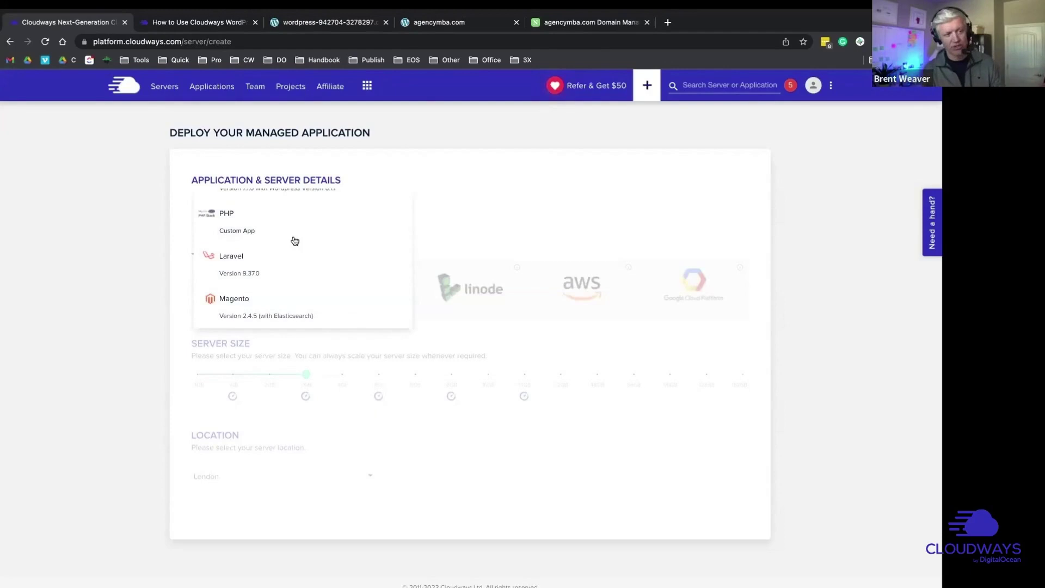
{"action": "scroll", "coordinate": [333, 279], "scroll_direction": "up", "scroll_amount": 3}
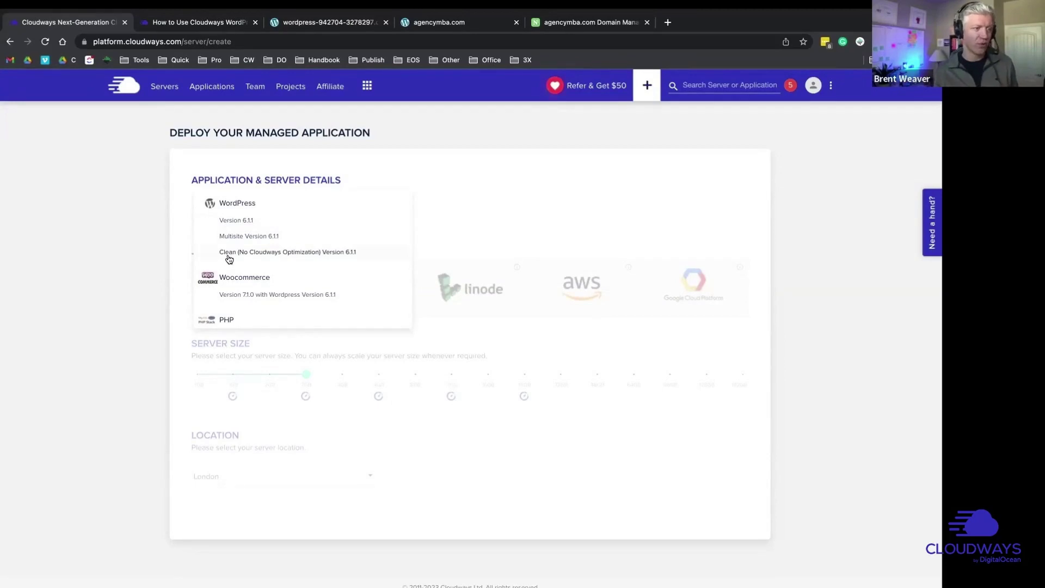
Pick WordPress 6.1.1, then name the app 'Demo App 2' and the server 'Demo Server 2'.
{"action": "left_click", "coordinate": [269, 222]}
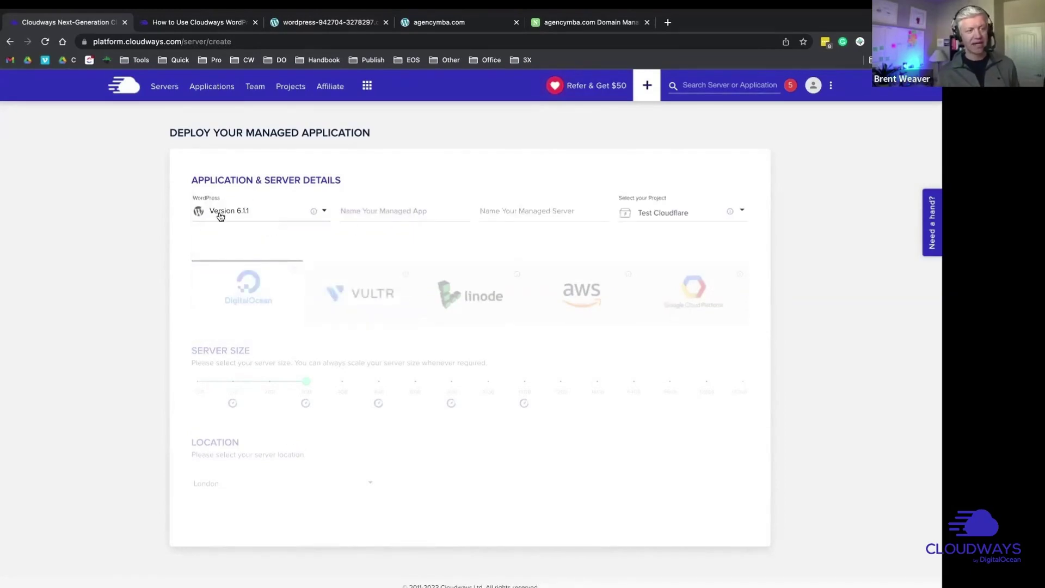
{"action": "left_click", "coordinate": [419, 217]}
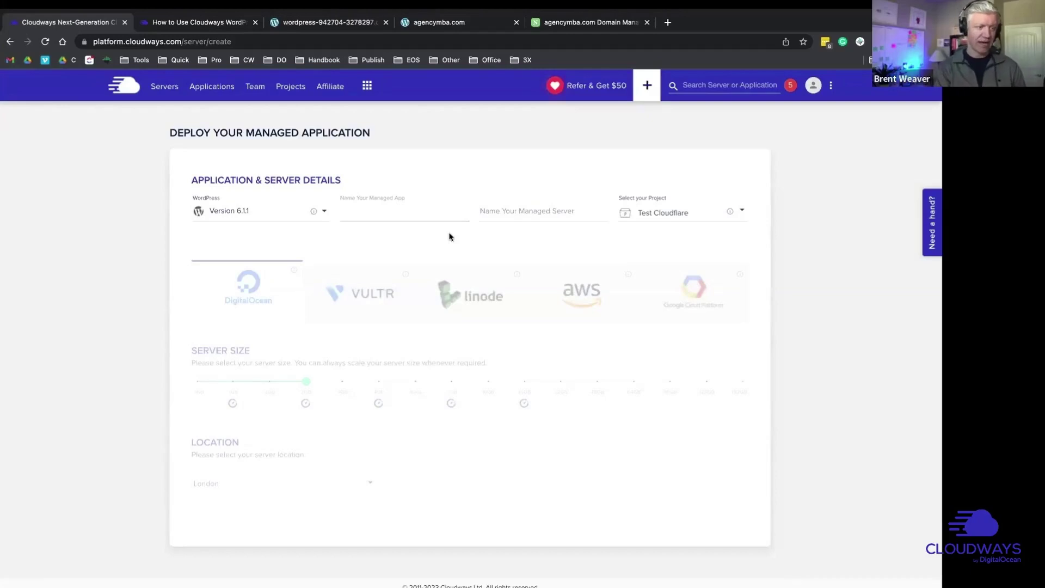
{"action": "type", "text": "Dem"}
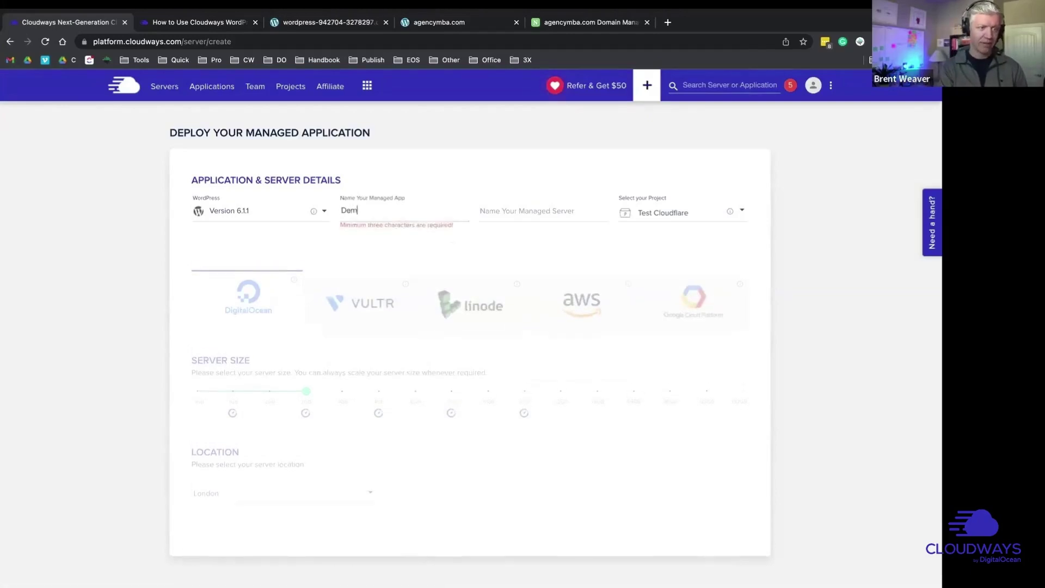
{"action": "type", "text": "o App 2"}
{"action": "key", "text": "Tab"}
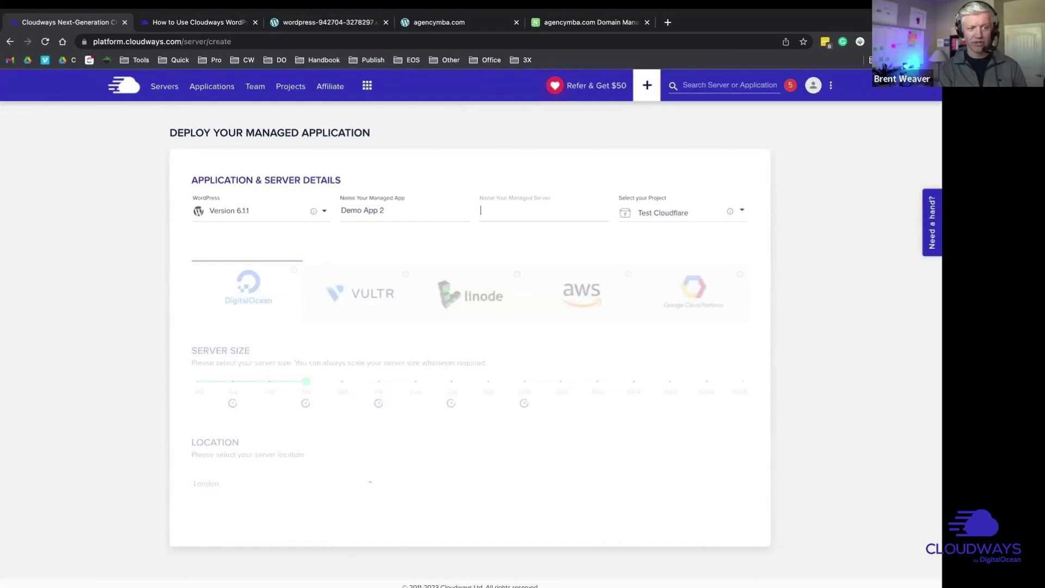
{"action": "type", "text": "Demo Server 2"}
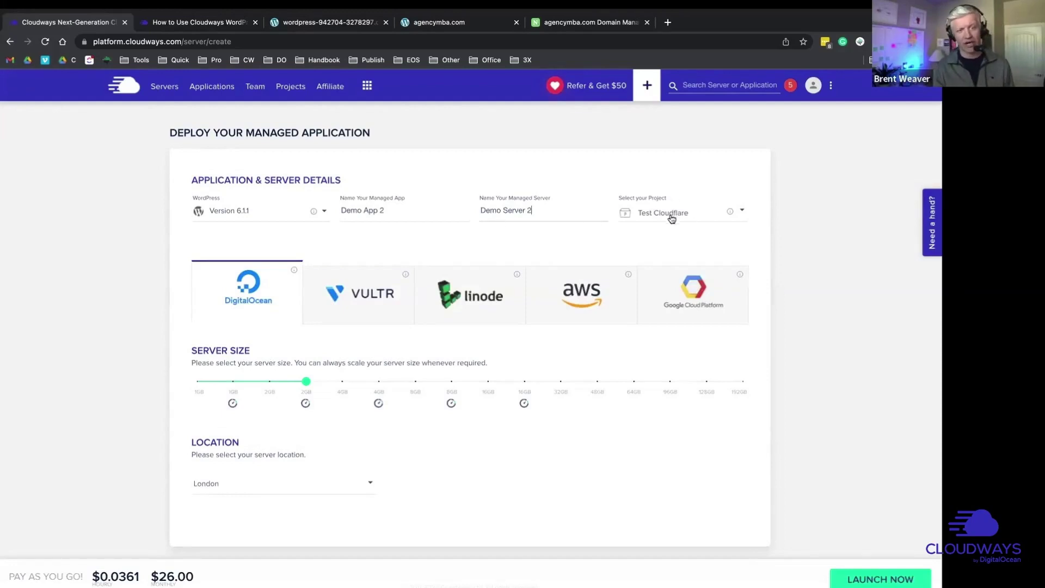
Select 'My projects' in the project dropdown and close the list.
{"action": "left_click", "coordinate": [671, 218]}
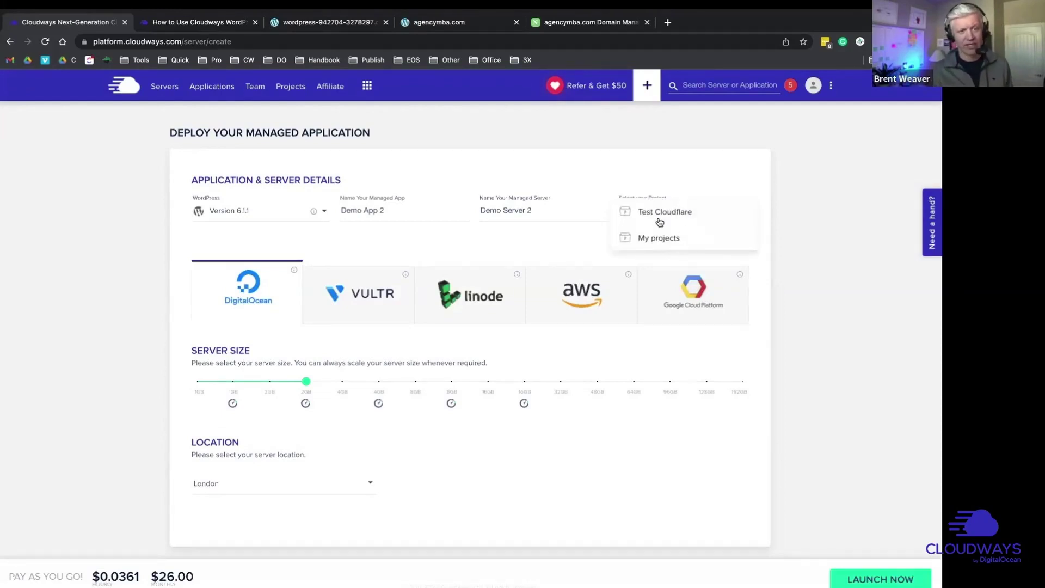
{"action": "left_click", "coordinate": [658, 242]}
{"action": "left_click", "coordinate": [662, 216]}
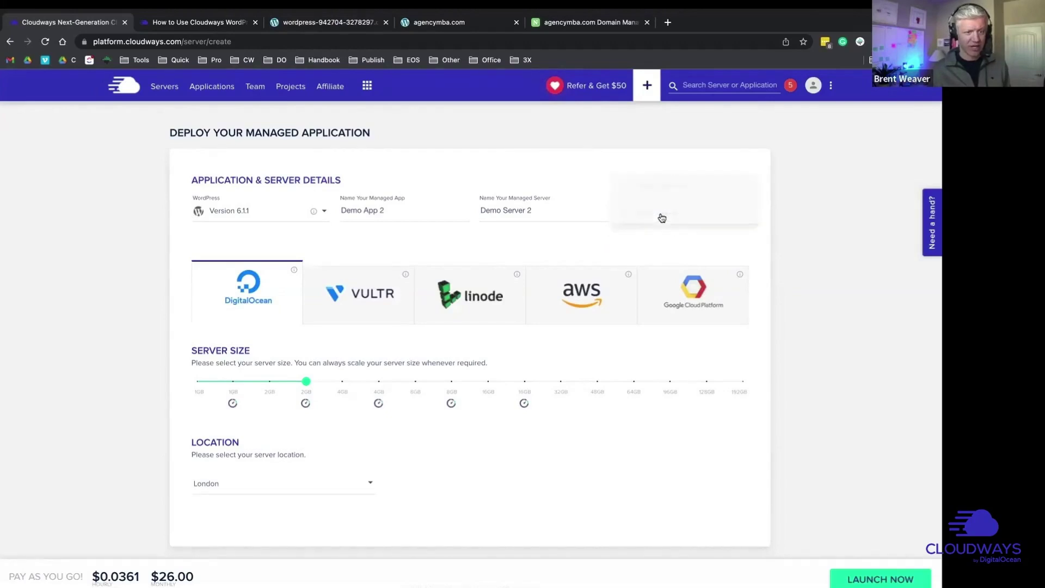
{"action": "left_click", "coordinate": [804, 205]}
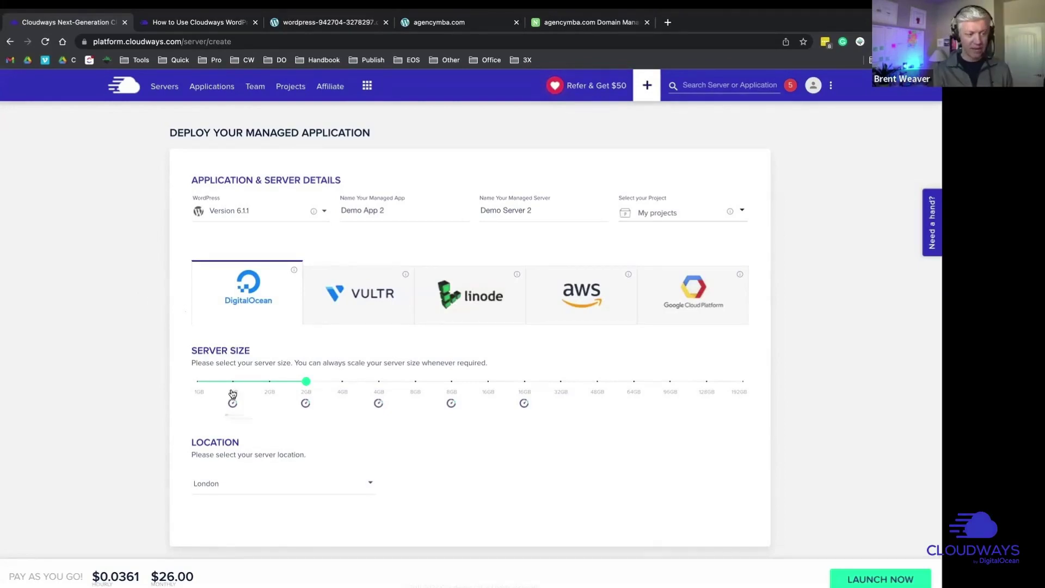
{"action": "mouse_move", "coordinate": [305, 403]}
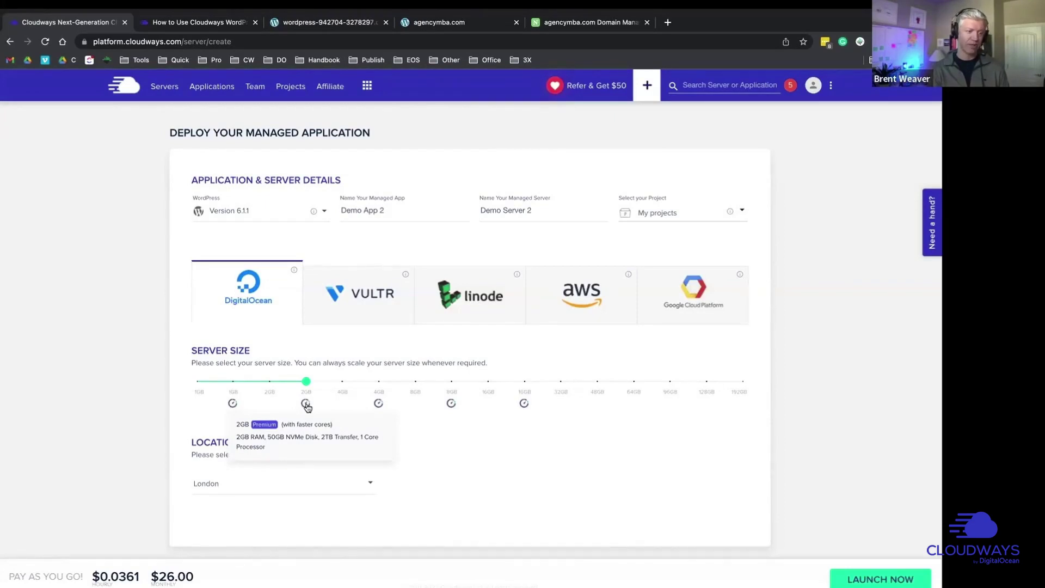
{"action": "left_click", "coordinate": [270, 381]}
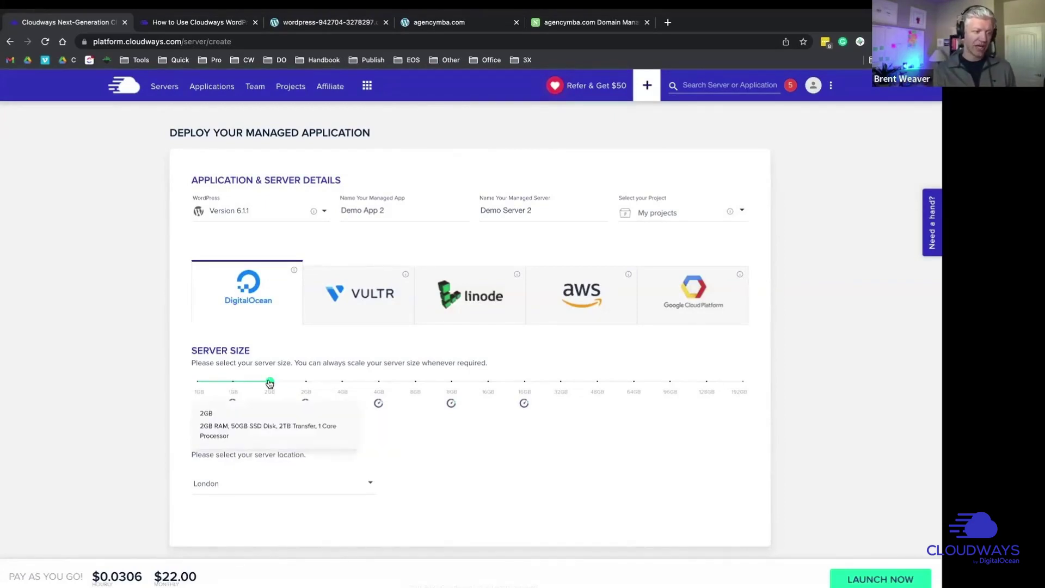
{"action": "left_click", "coordinate": [305, 382]}
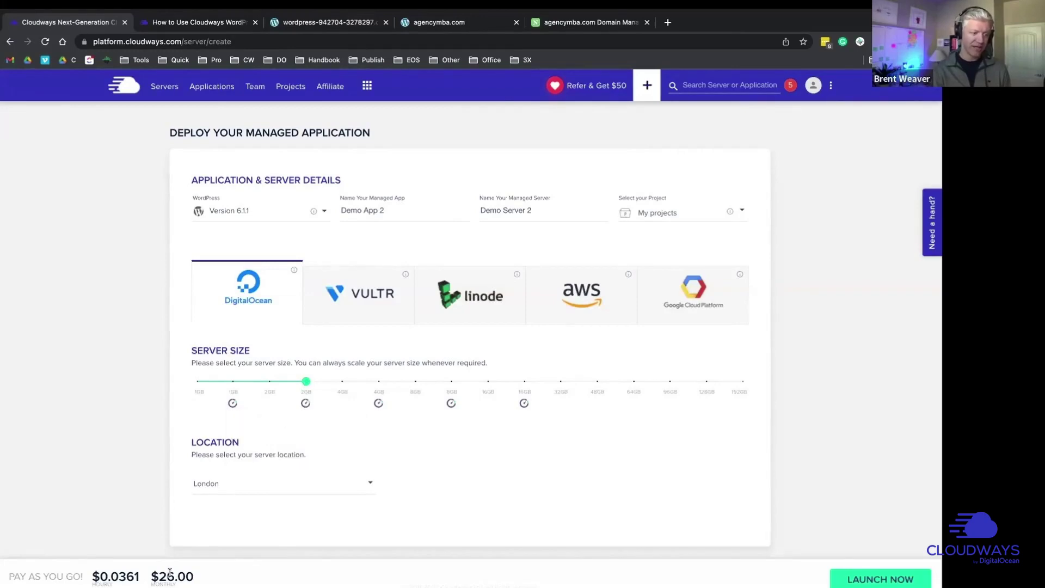
{"action": "left_click", "coordinate": [269, 382]}
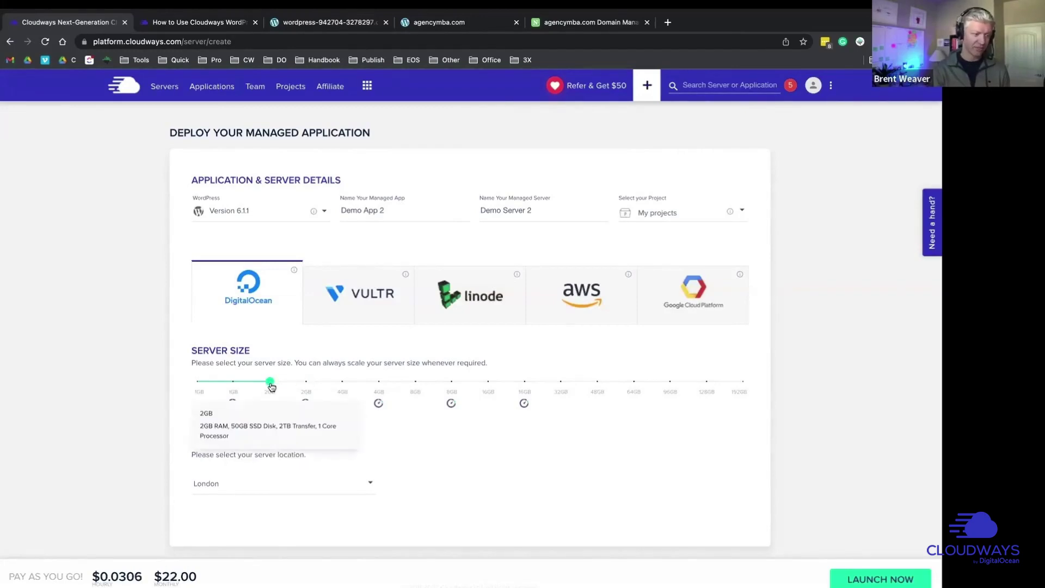
{"action": "left_click", "coordinate": [306, 382]}
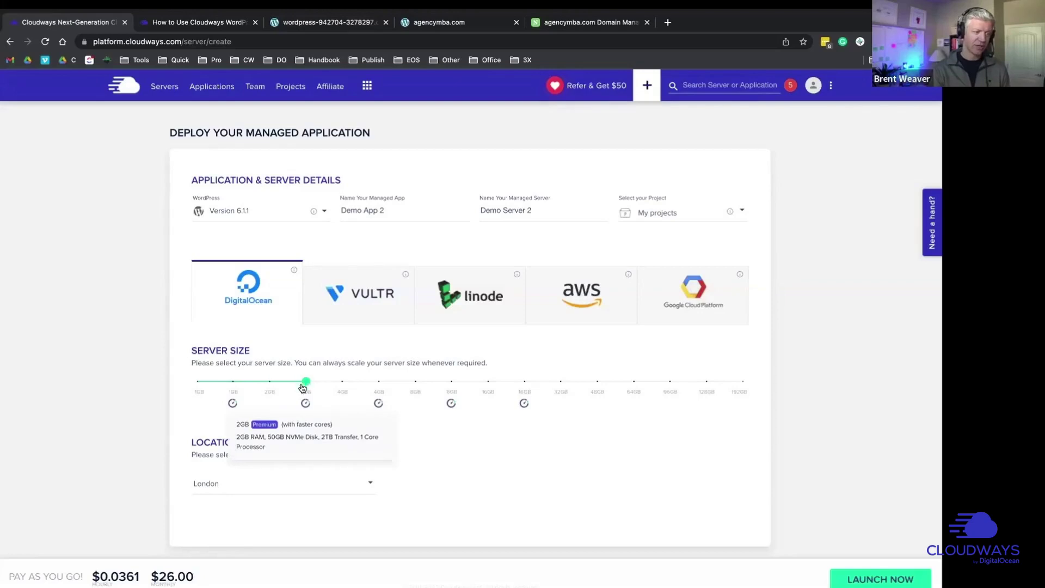
{"action": "double_click", "coordinate": [165, 576]}
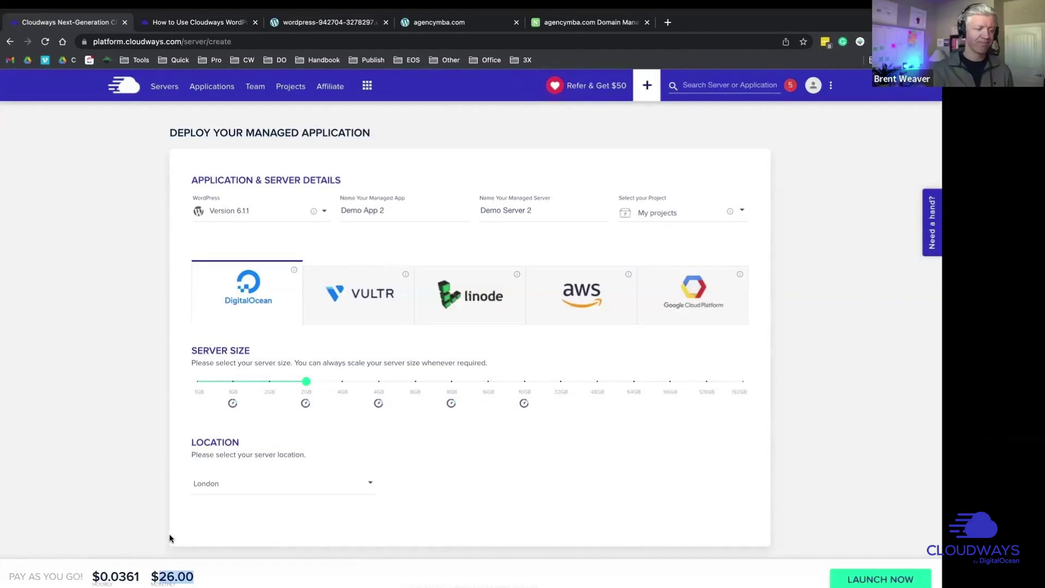
{"action": "left_click", "coordinate": [134, 504]}
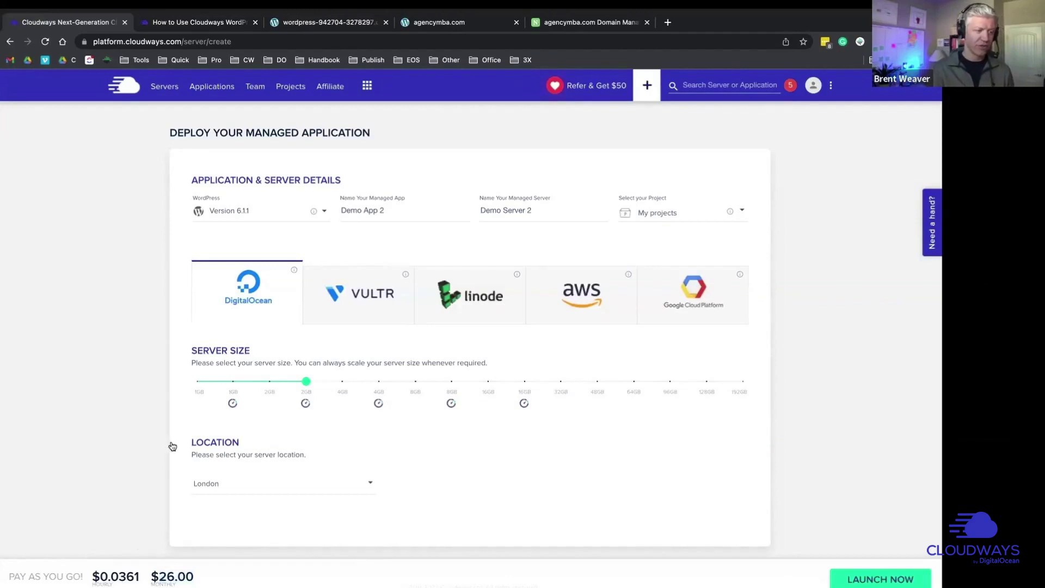
Pick New York from the Location dropdown in place of London.
{"action": "left_click", "coordinate": [247, 483]}
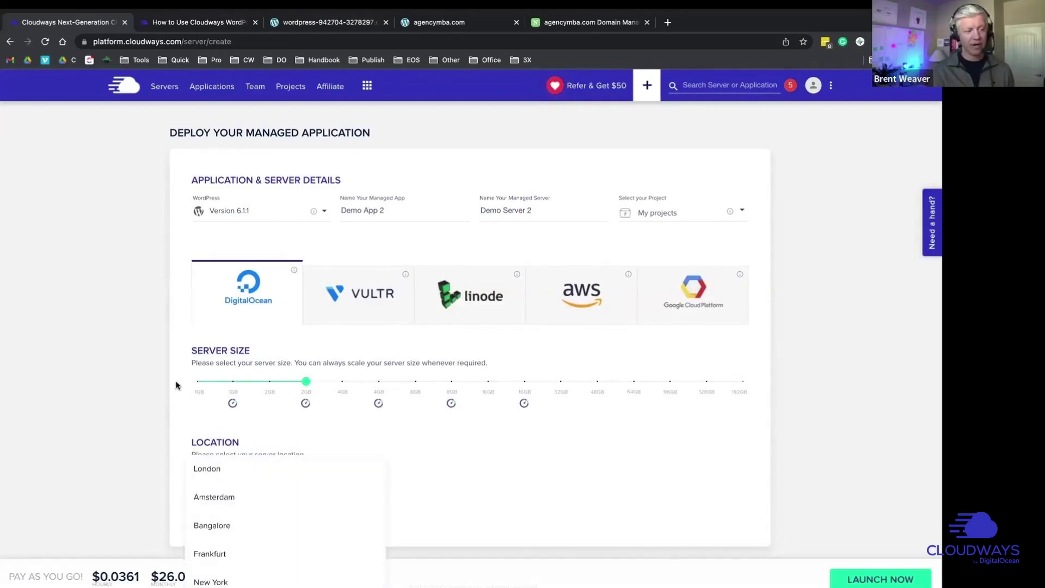
{"action": "left_click", "coordinate": [101, 442]}
{"action": "left_click", "coordinate": [224, 491]}
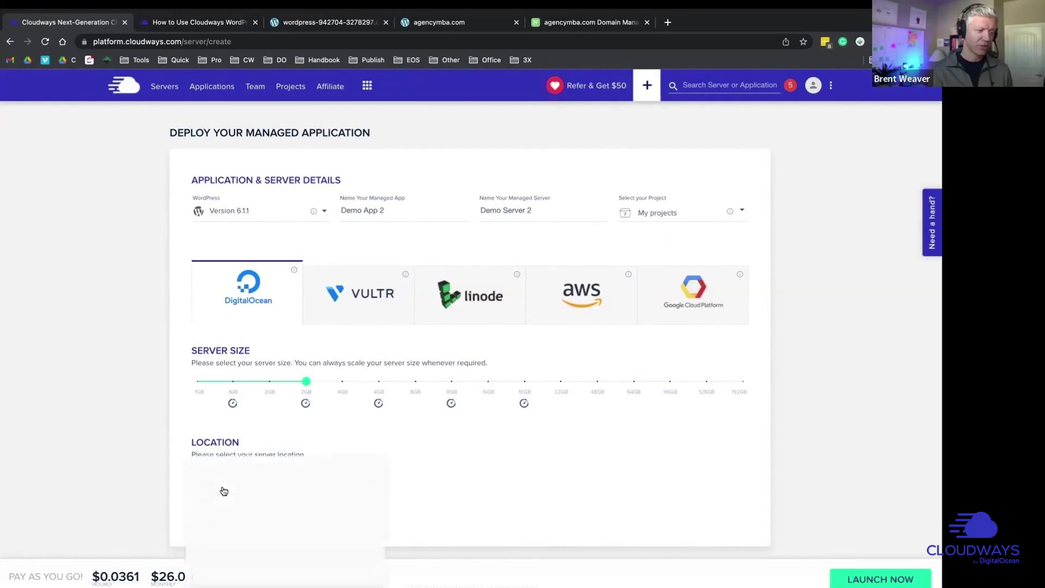
{"action": "scroll", "coordinate": [261, 490], "scroll_direction": "down", "scroll_amount": 3}
{"action": "scroll", "coordinate": [261, 490], "scroll_direction": "down", "scroll_amount": 1}
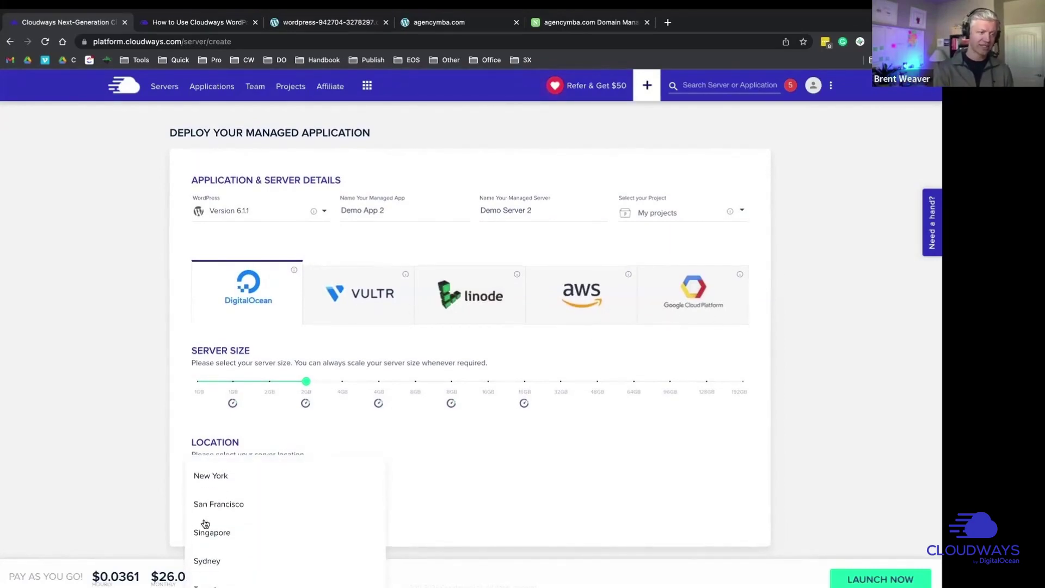
{"action": "scroll", "coordinate": [245, 523], "scroll_direction": "down", "scroll_amount": 1}
{"action": "scroll", "coordinate": [264, 523], "scroll_direction": "up", "scroll_amount": 3}
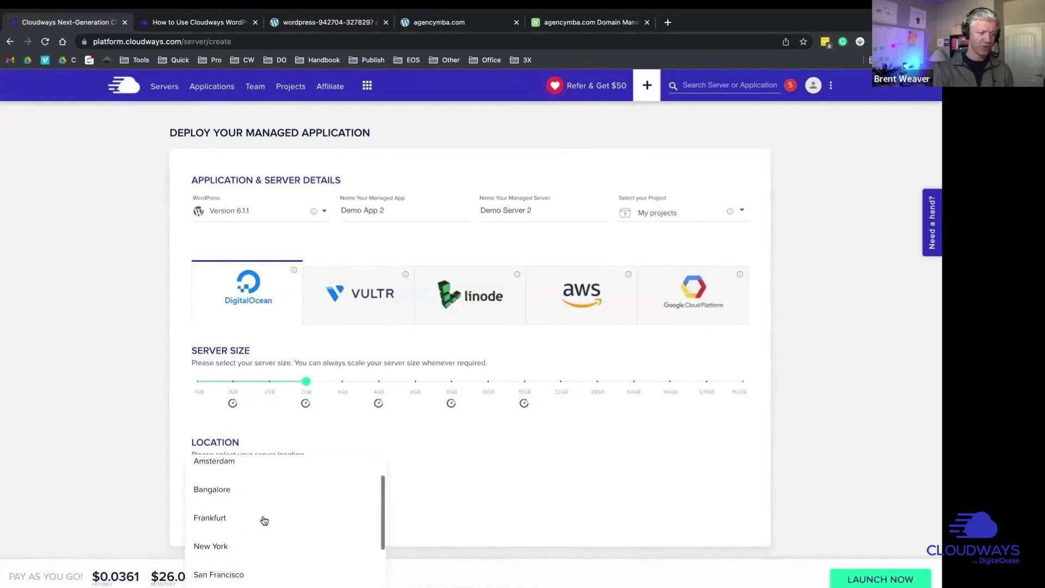
{"action": "scroll", "coordinate": [265, 518], "scroll_direction": "up", "scroll_amount": 1}
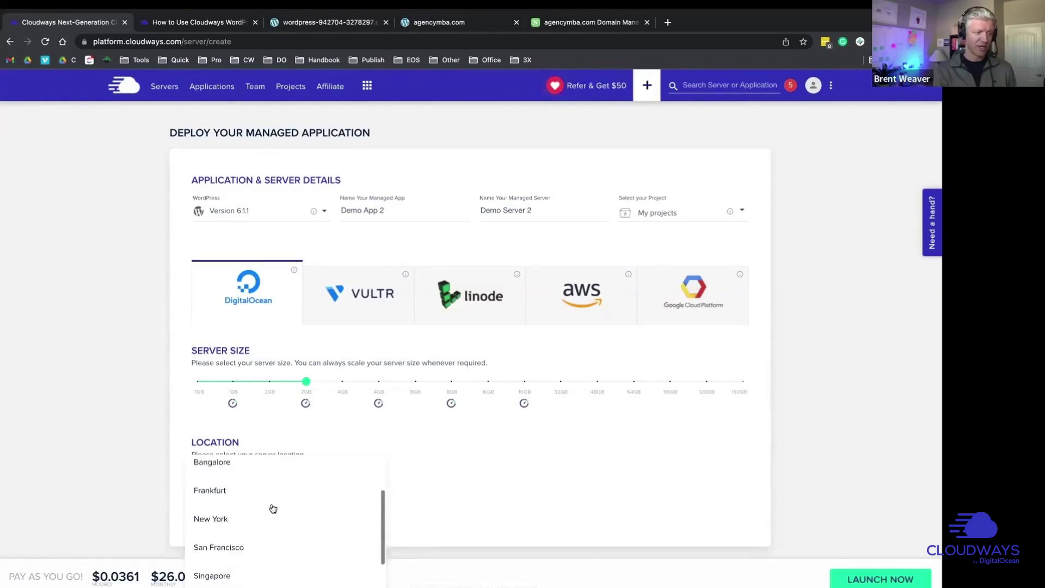
{"action": "scroll", "coordinate": [273, 509], "scroll_direction": "down", "scroll_amount": 2}
{"action": "scroll", "coordinate": [237, 514], "scroll_direction": "down", "scroll_amount": 1}
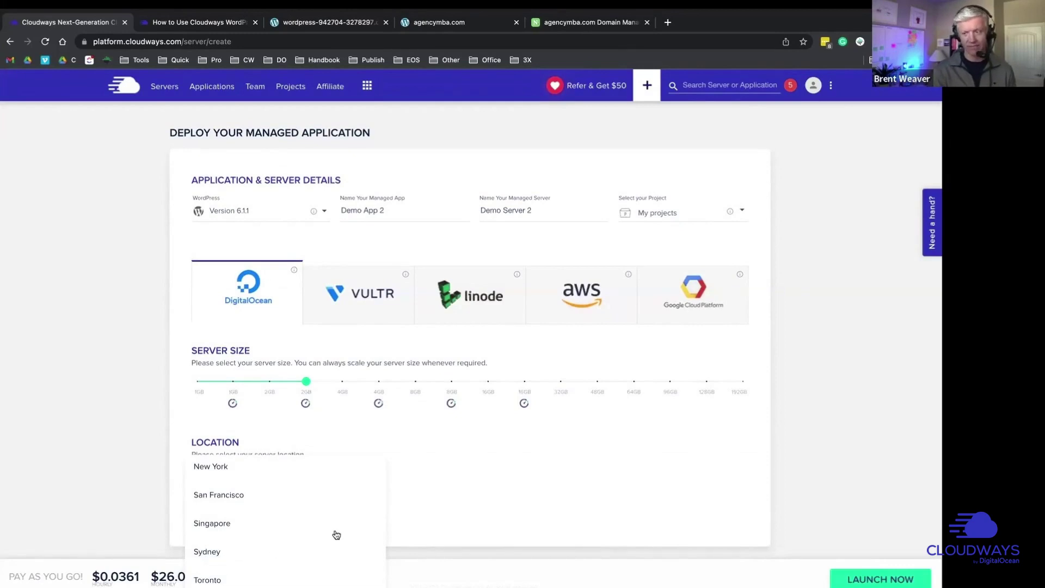
{"action": "scroll", "coordinate": [245, 524], "scroll_direction": "up", "scroll_amount": 1}
{"action": "left_click", "coordinate": [224, 514]}
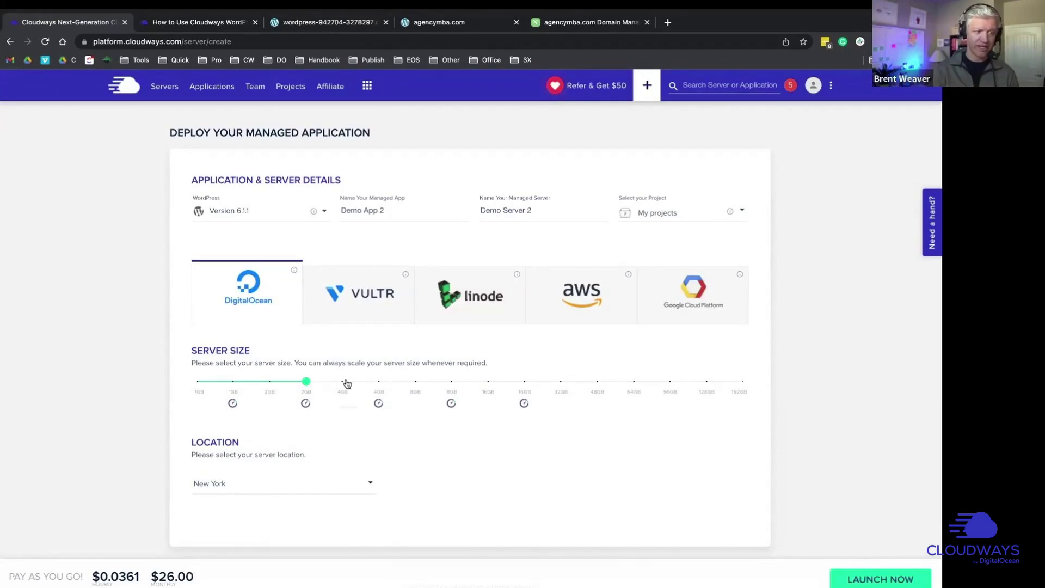
{"action": "mouse_move", "coordinate": [342, 387]}
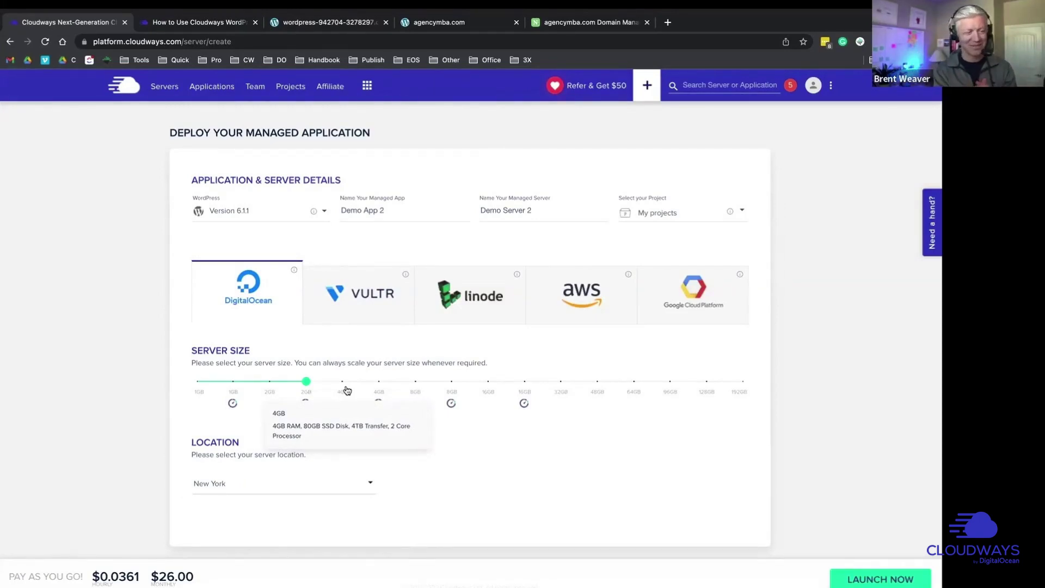
{"action": "left_click", "coordinate": [343, 384]}
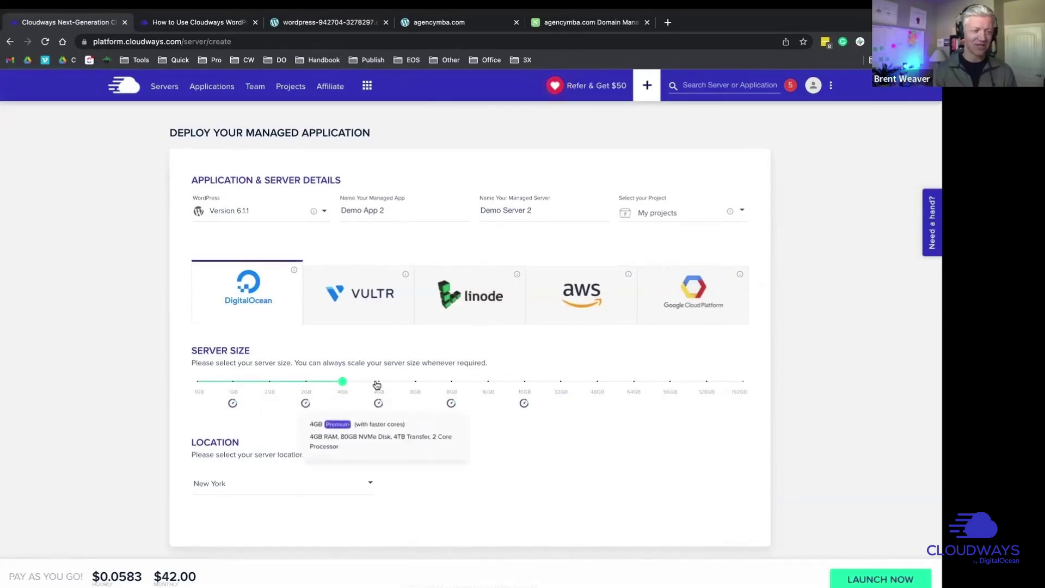
{"action": "left_click", "coordinate": [379, 384]}
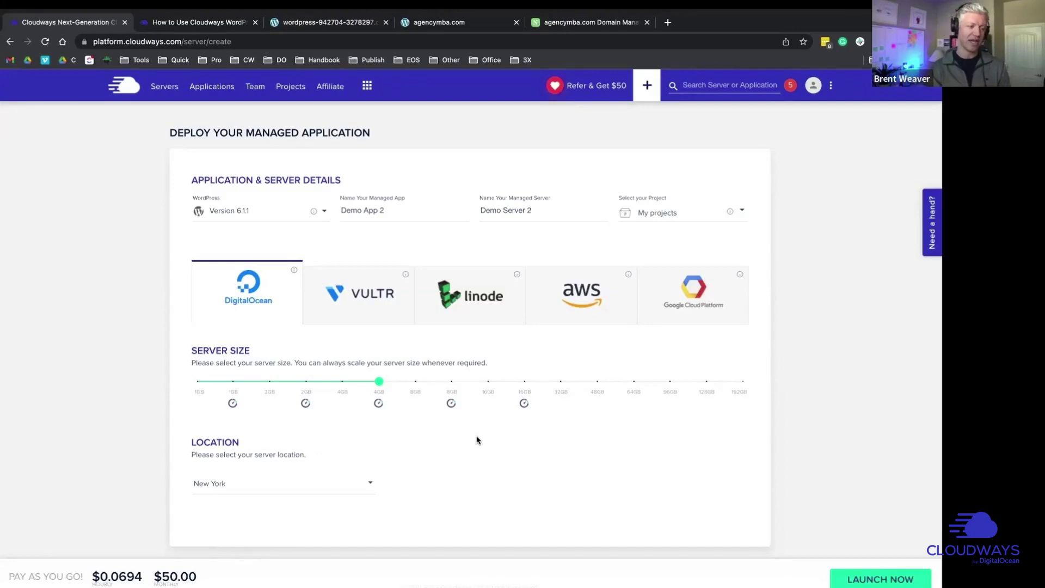
{"action": "left_click", "coordinate": [306, 381]}
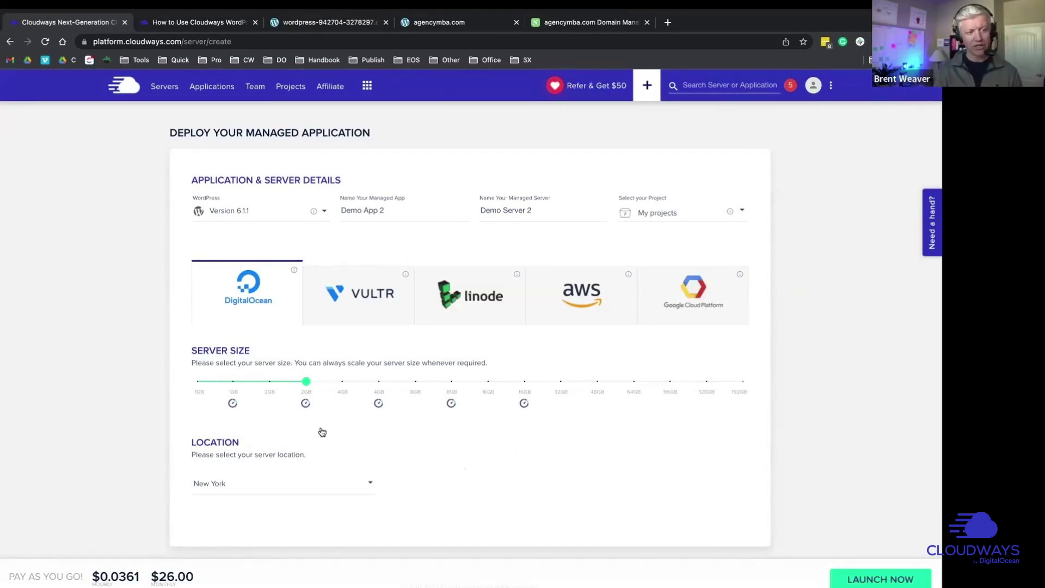
Launch Demo Server 2, then open Demo Server 1 once the new server shows adding.
{"action": "left_click", "coordinate": [878, 580]}
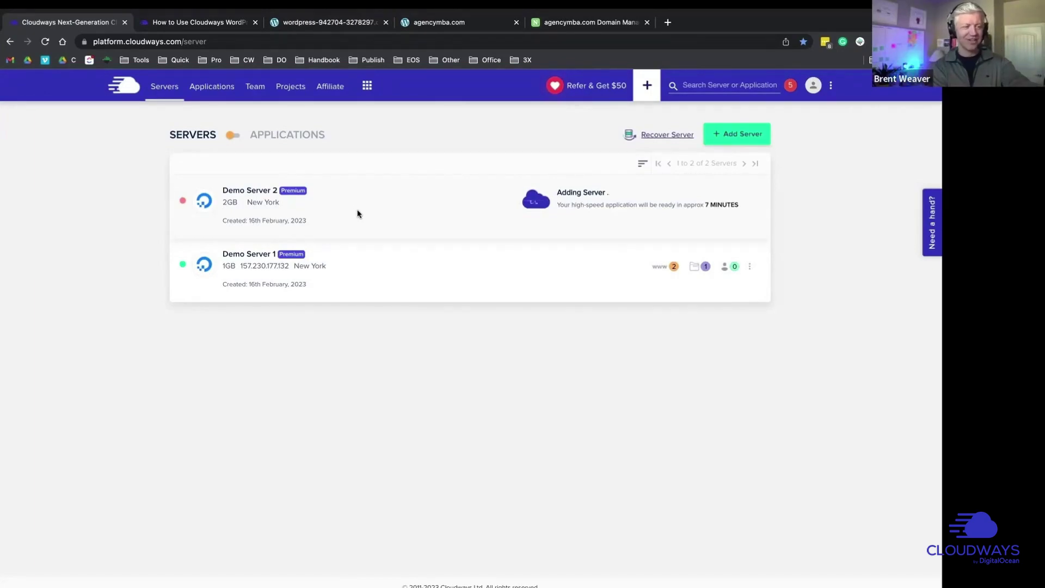
{"action": "left_click", "coordinate": [356, 262]}
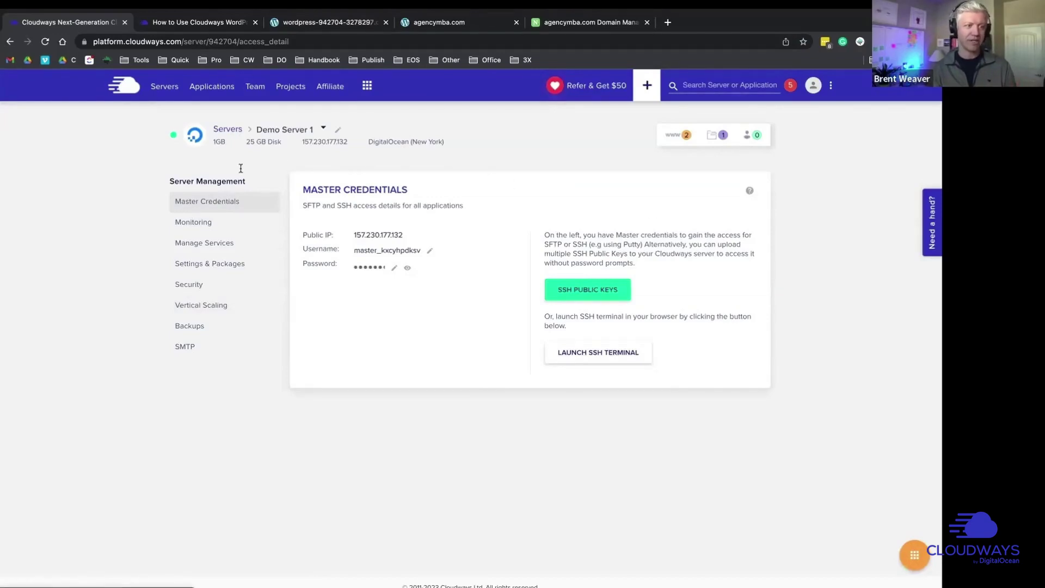
Open Demo Application's access details from Applications and briefly highlight its URL.
{"action": "left_click", "coordinate": [212, 87]}
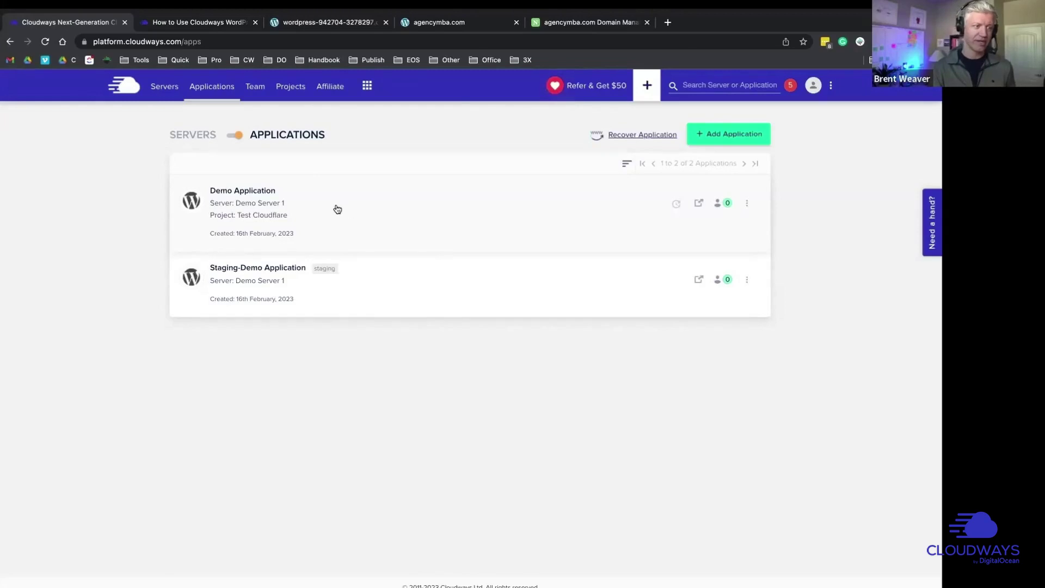
{"action": "left_click", "coordinate": [333, 204]}
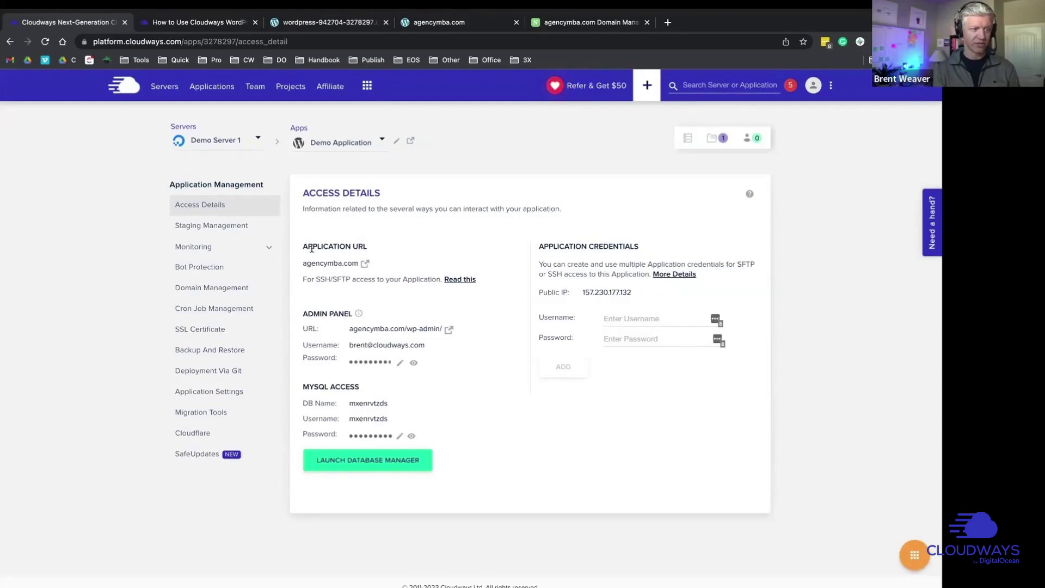
{"action": "left_click_drag", "start_coordinate": [311, 249], "coordinate": [331, 266]}
{"action": "left_click", "coordinate": [332, 264]}
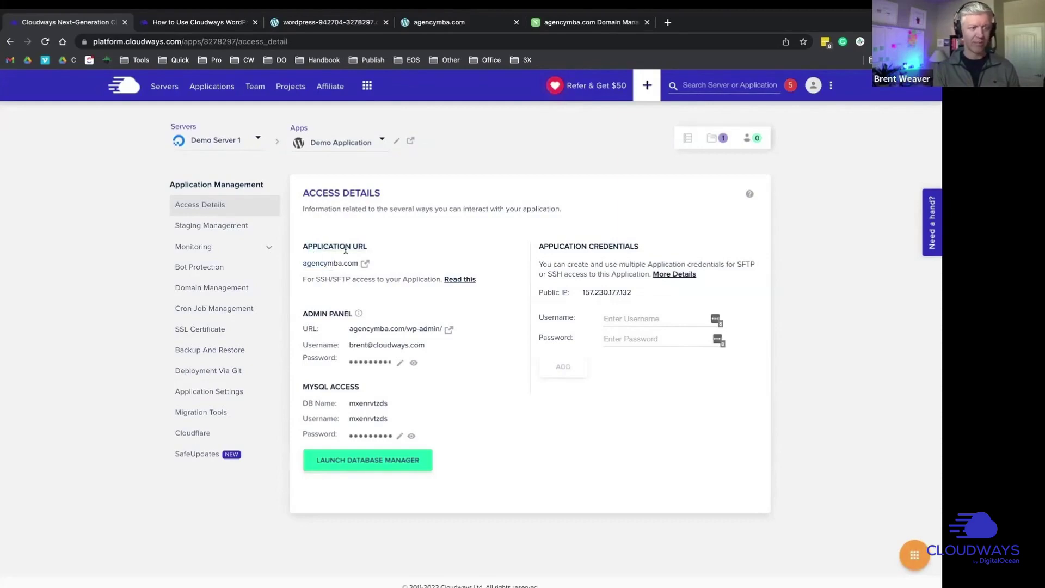